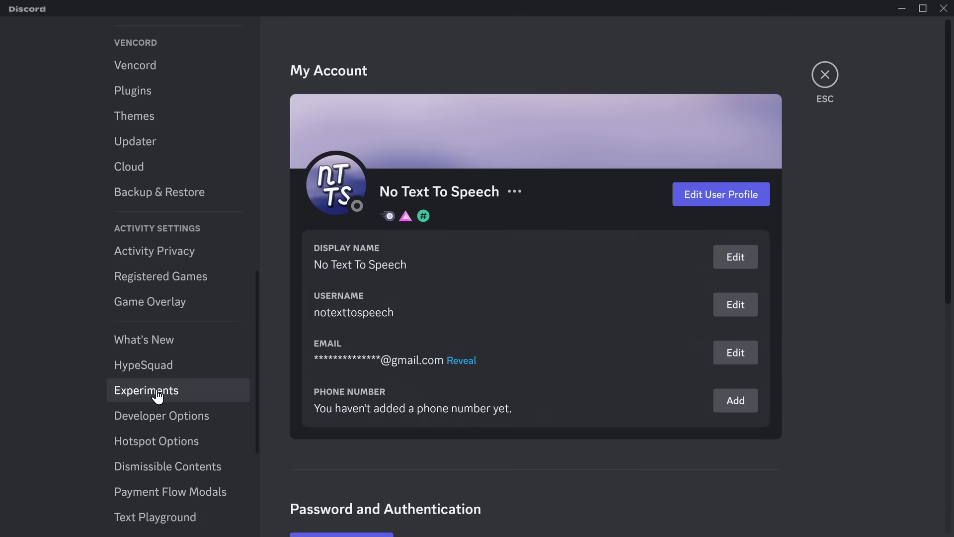
Confirm the Domain Connection experiment is on Treatment 1, then expand all connection types under Connections
click(156, 390)
scroll(426, 220, down, 5)
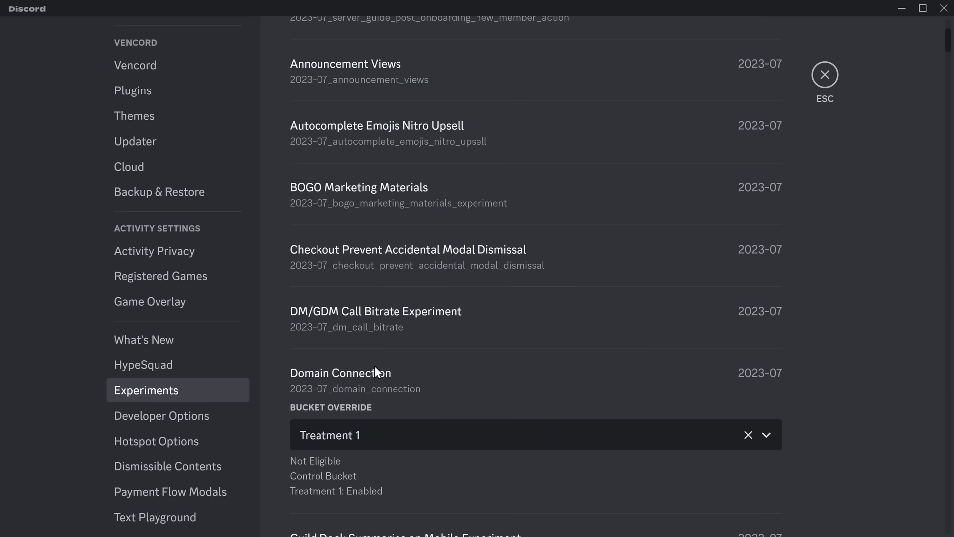
scroll(441, 377, down, 2)
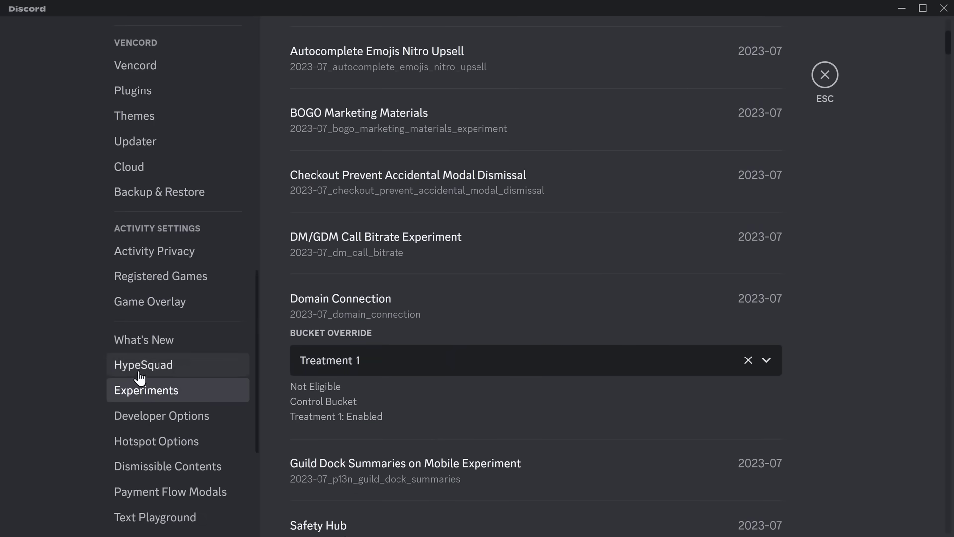
scroll(59, 364, up, 12)
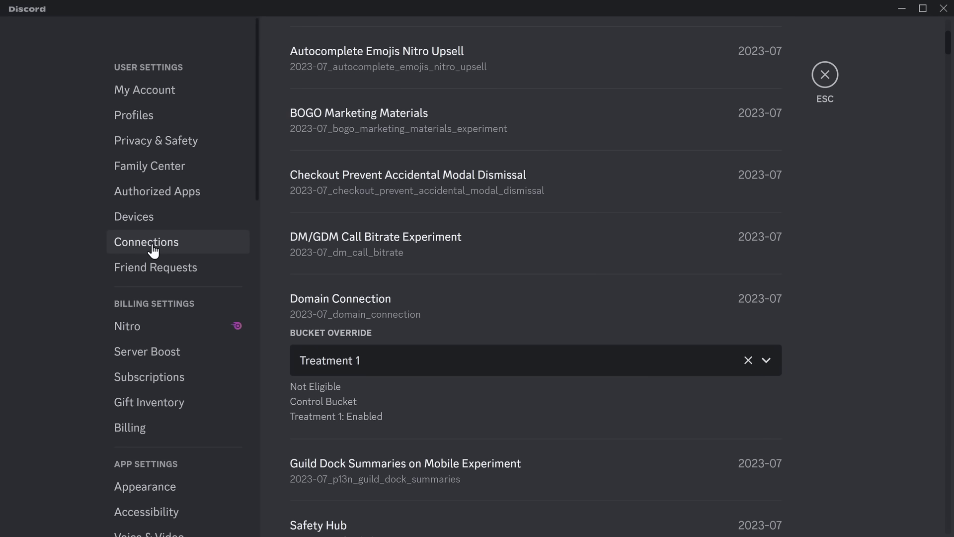
click(152, 251)
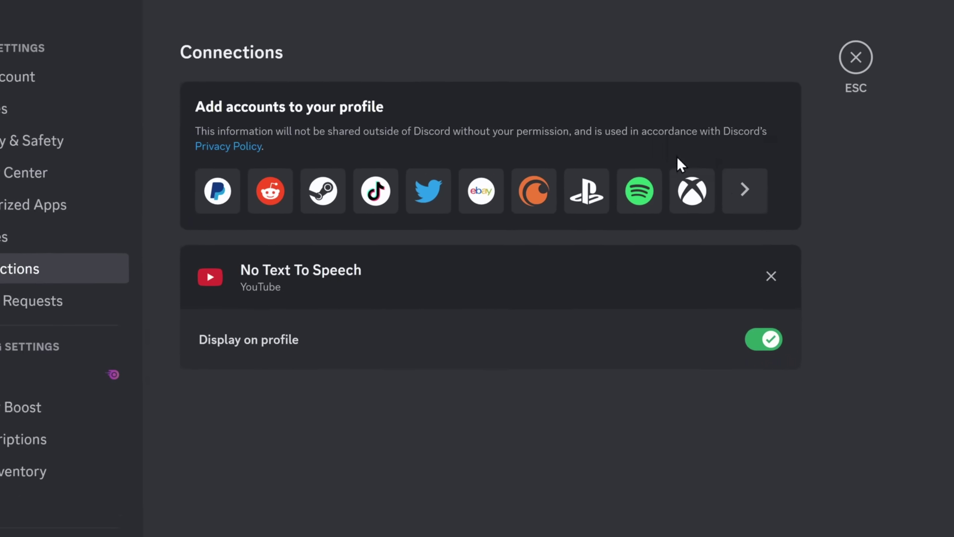
click(737, 181)
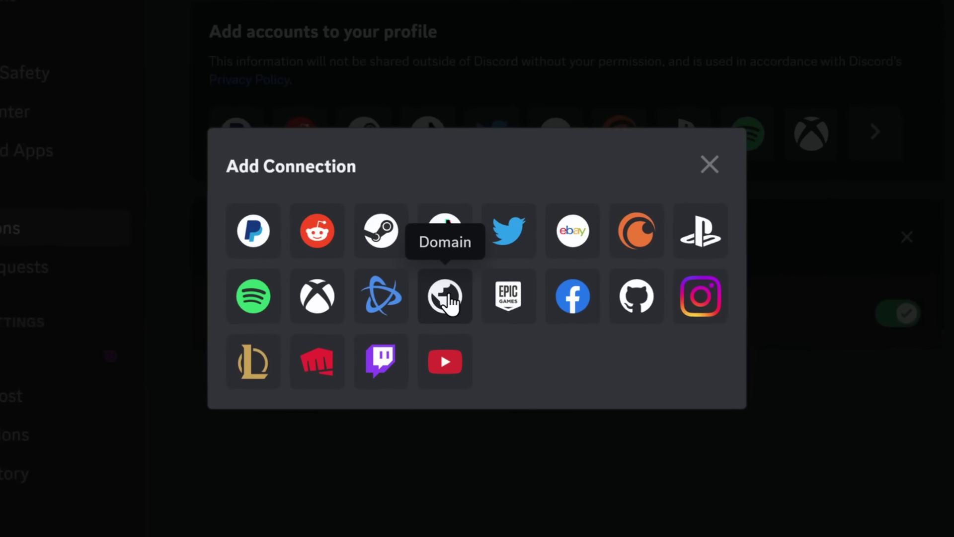
Connect the domain notexttospeech.com, retrying Next after a 404, to get the _discord TXT record
click(448, 297)
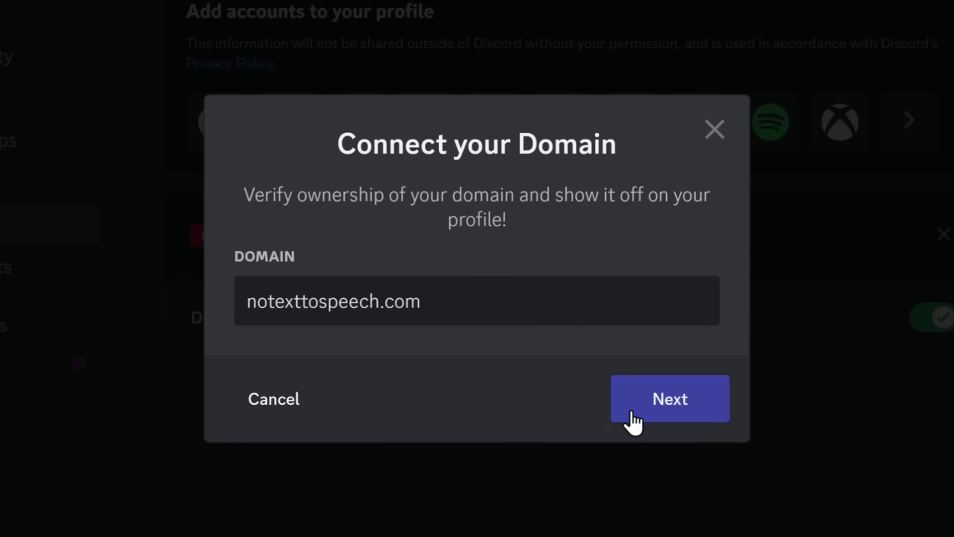
click(644, 398)
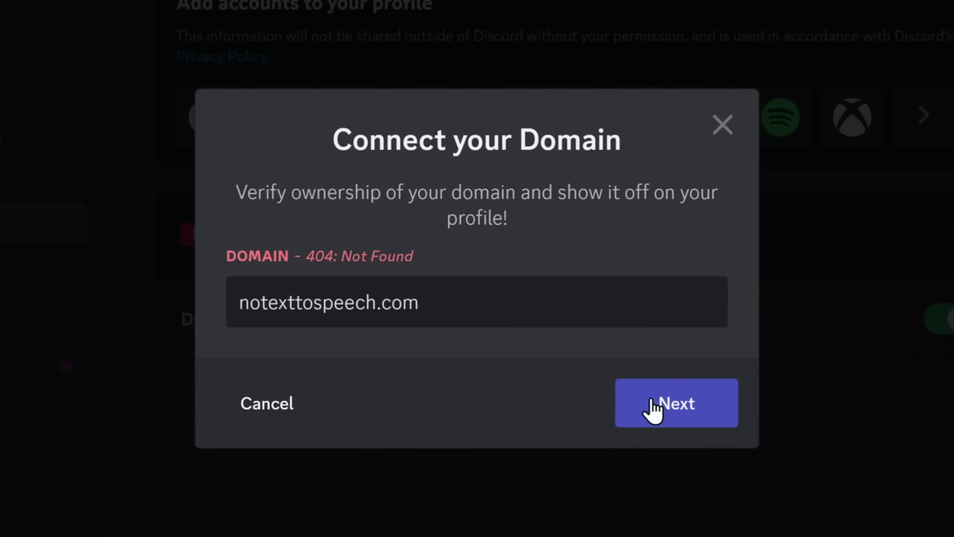
click(654, 410)
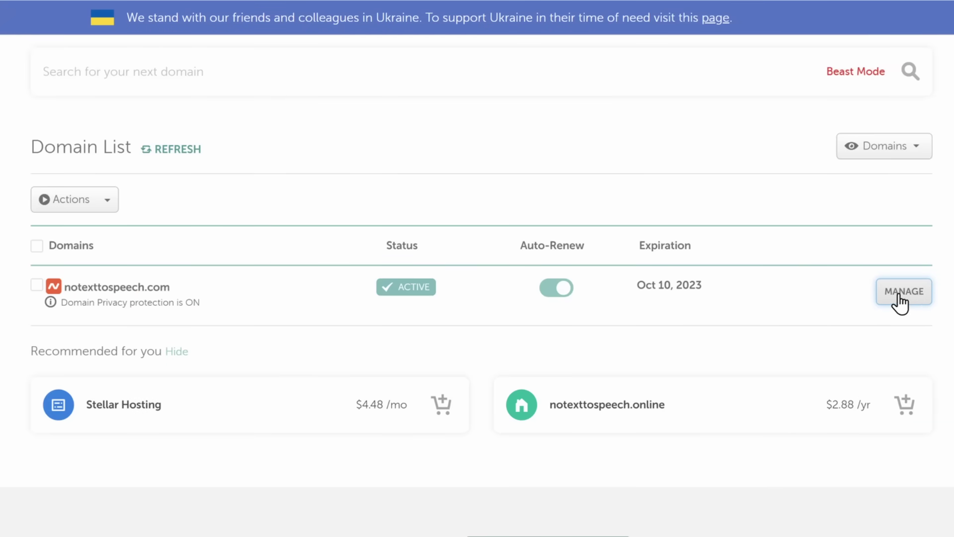
Open the Advanced DNS settings for notexttospeech.com in Namecheap
click(900, 294)
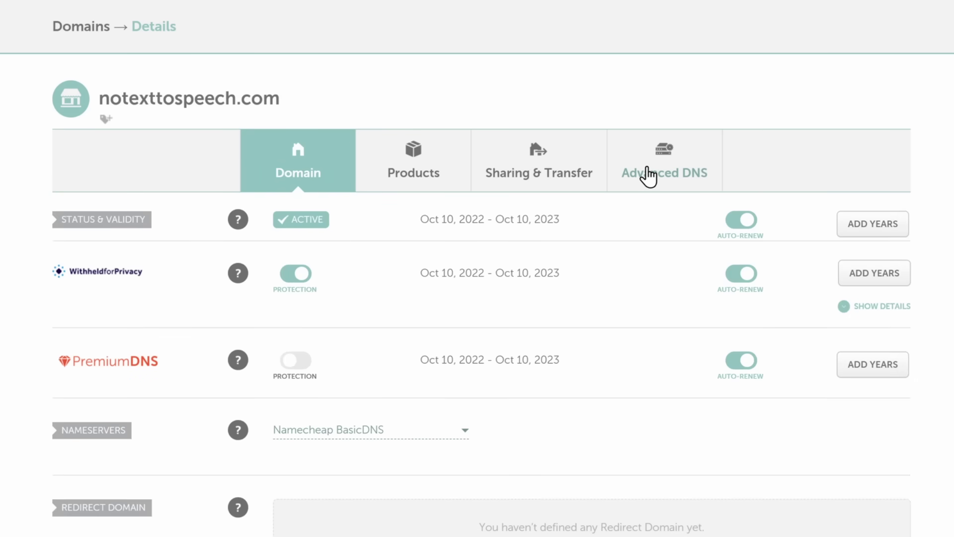
click(648, 175)
scroll(559, 74, down, 4)
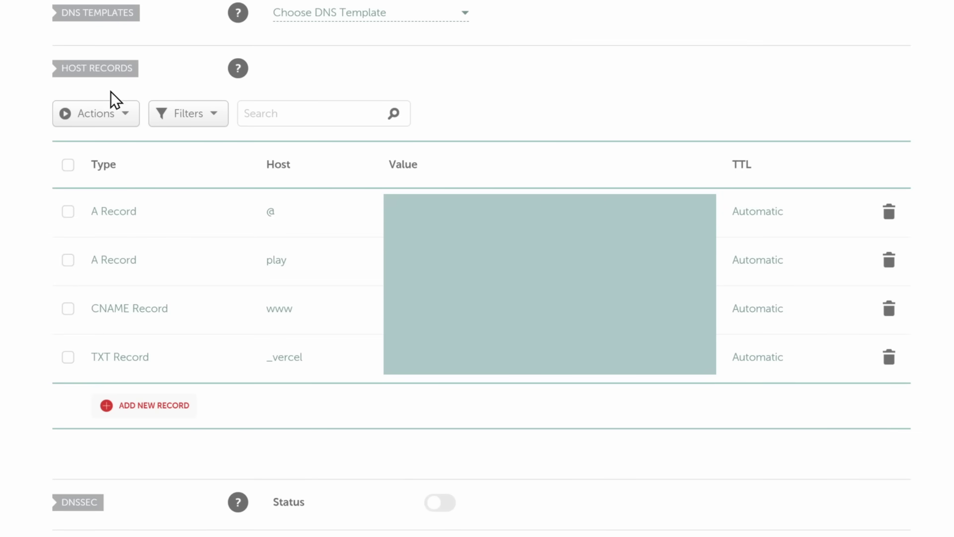
Add and save a TXT record with host _discord and the Discord verification value
click(125, 419)
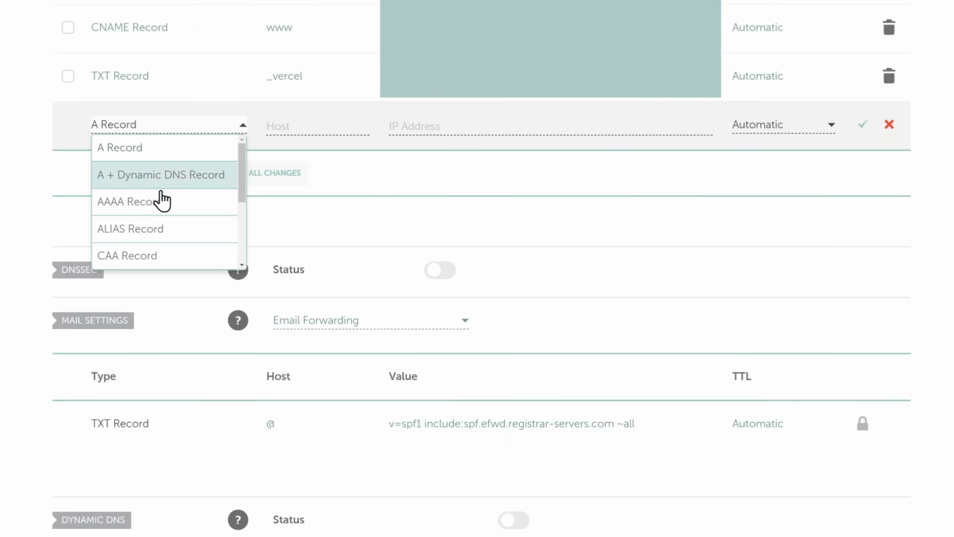
click(146, 229)
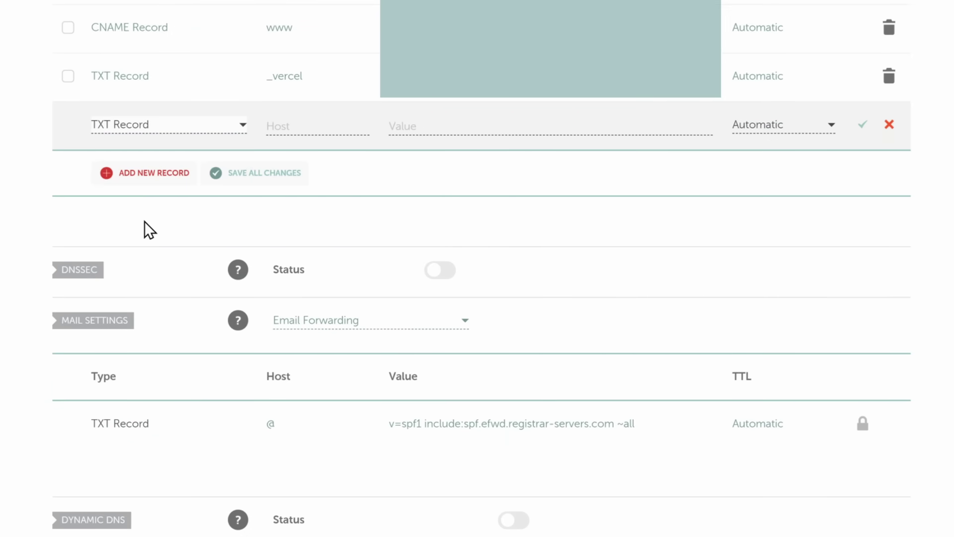
click(290, 127)
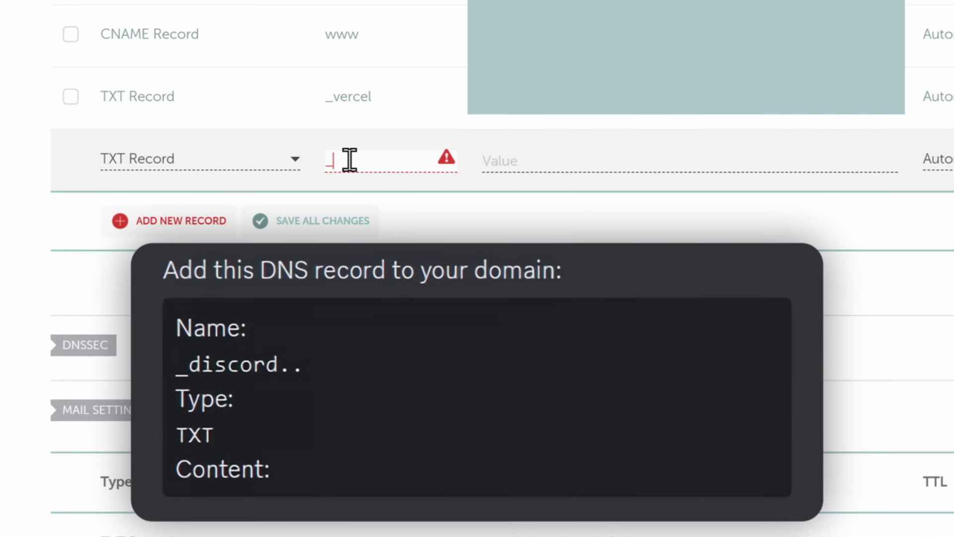
text(_disco)
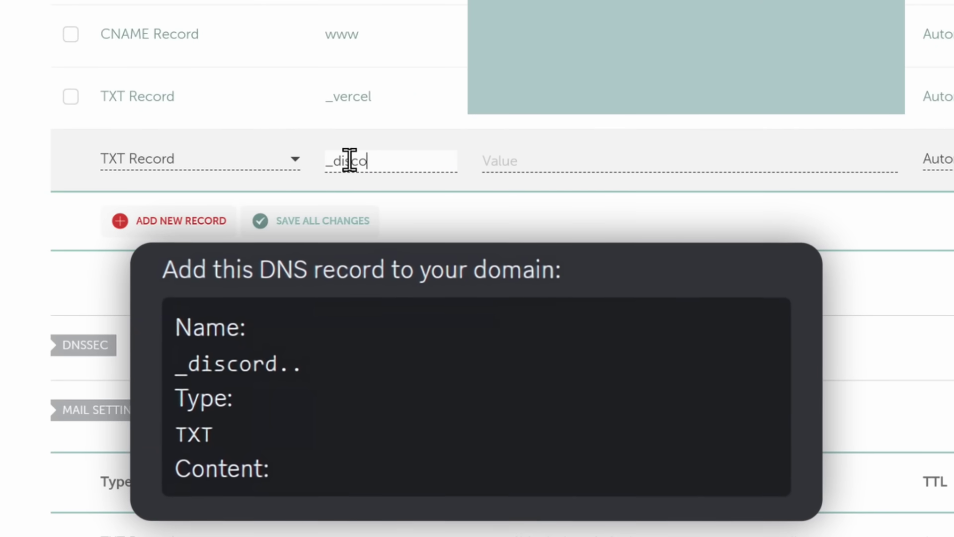
text(rd)
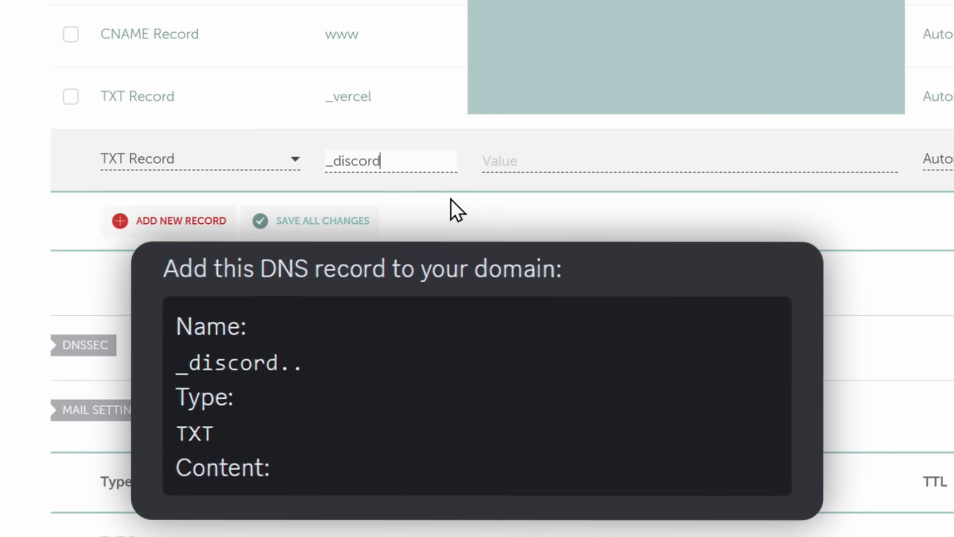
click(517, 160)
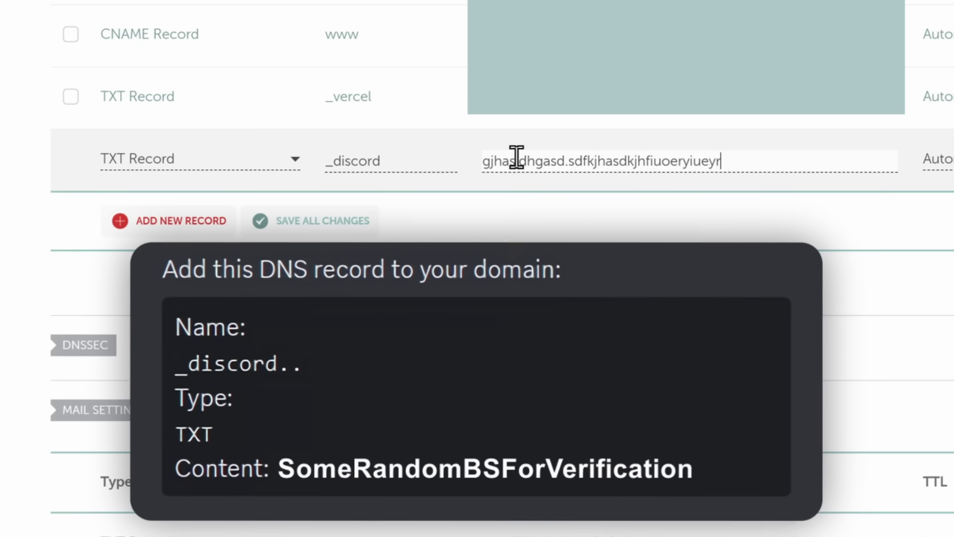
text(ti)
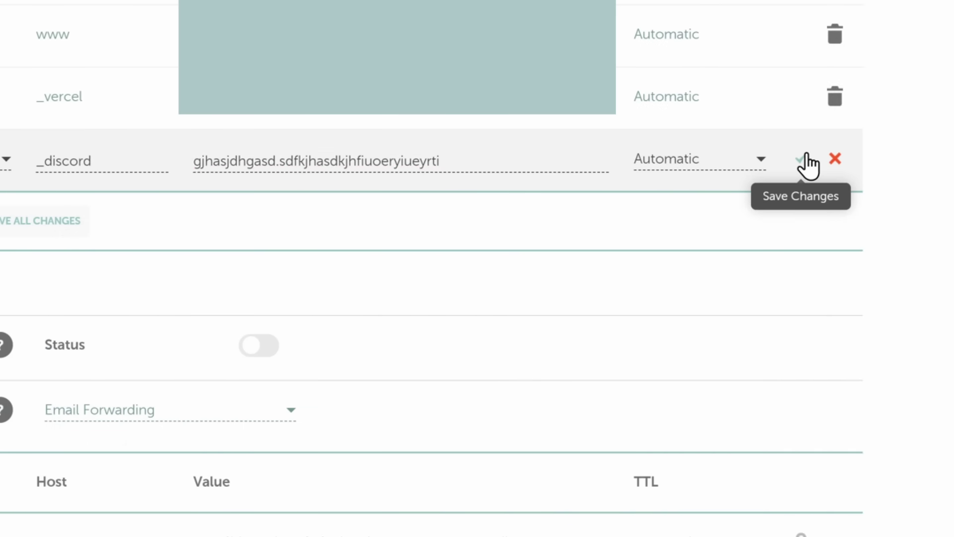
click(801, 160)
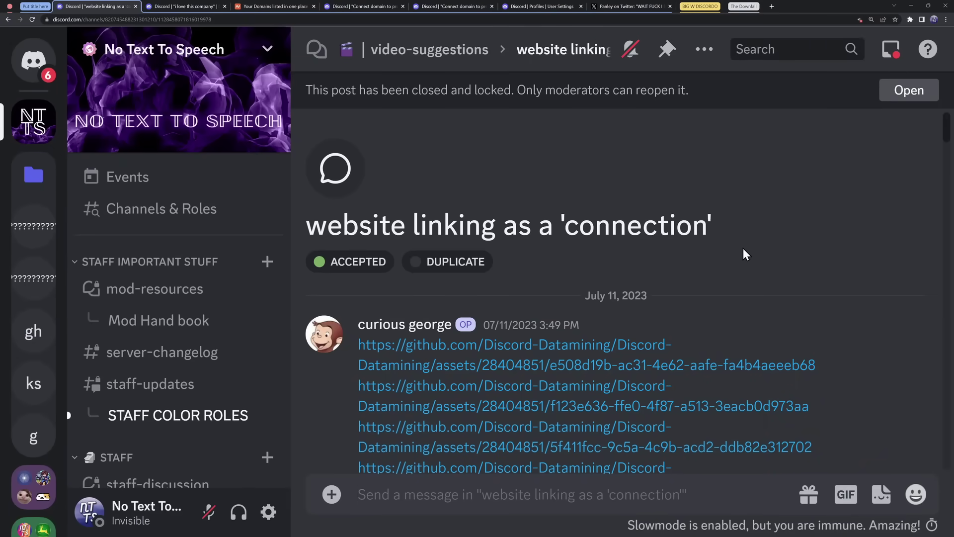
Scroll through the replies in the 'website linking as a connection' forum thread
scroll(741, 243, down, 8)
scroll(729, 211, down, 10)
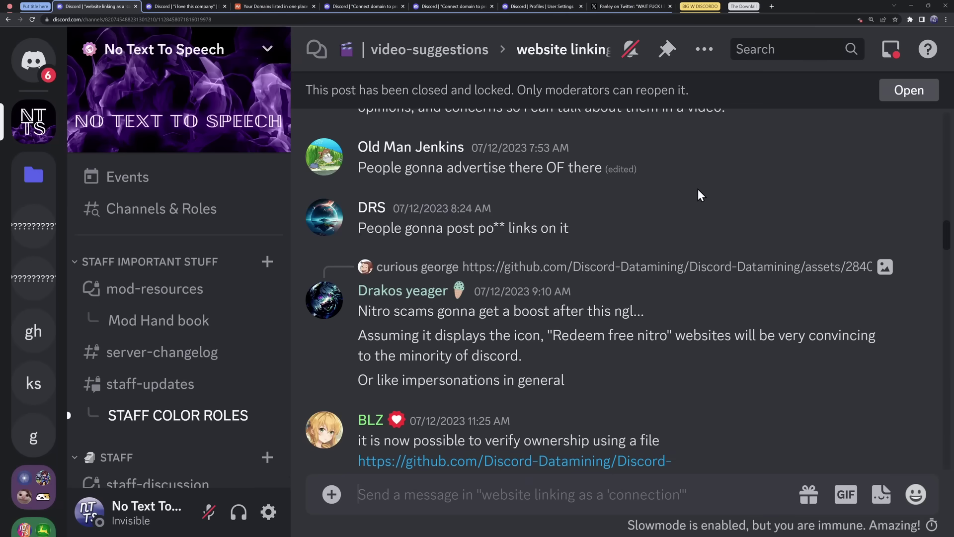
scroll(529, 227, up, 1)
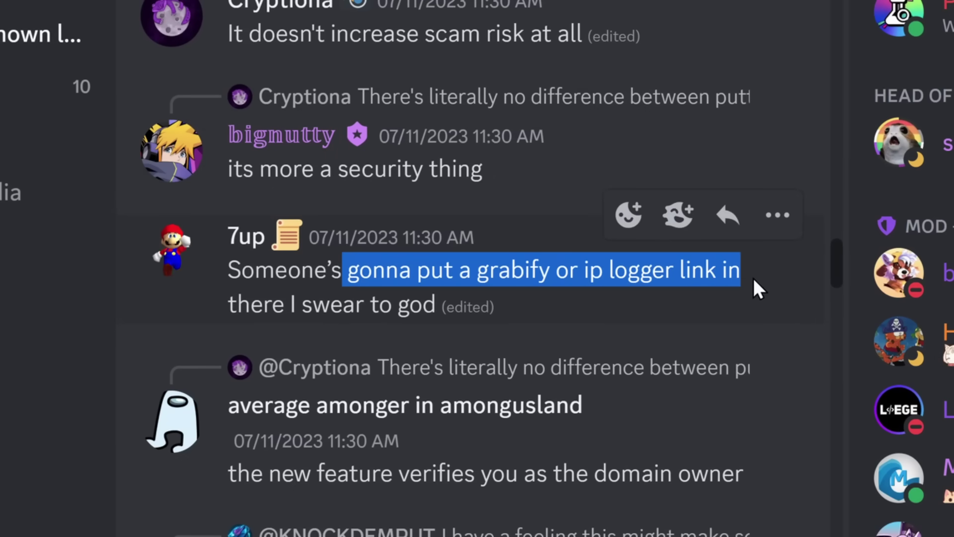
Open the member's verified domain link, then choose Go Back on the Leaving Discord warning
drag(236, 312, 377, 331)
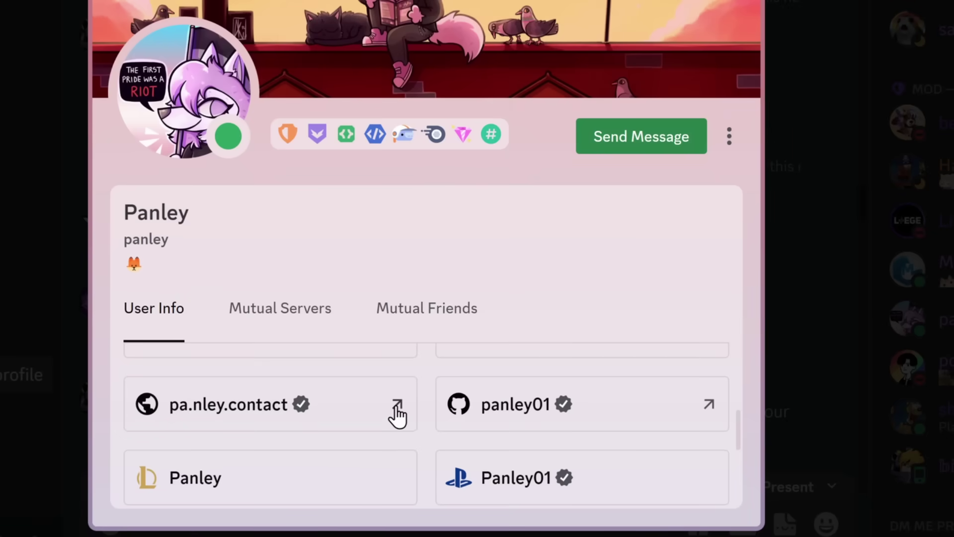
click(398, 405)
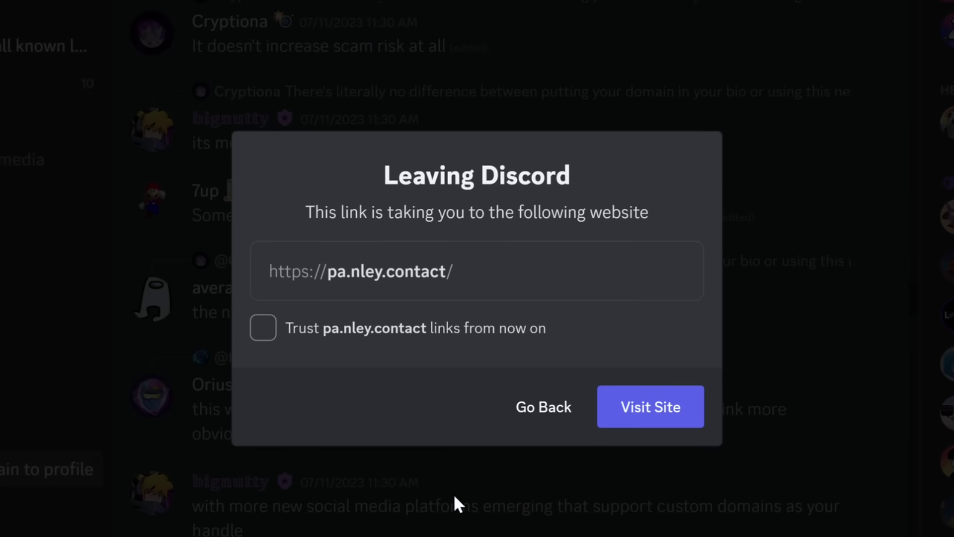
click(454, 494)
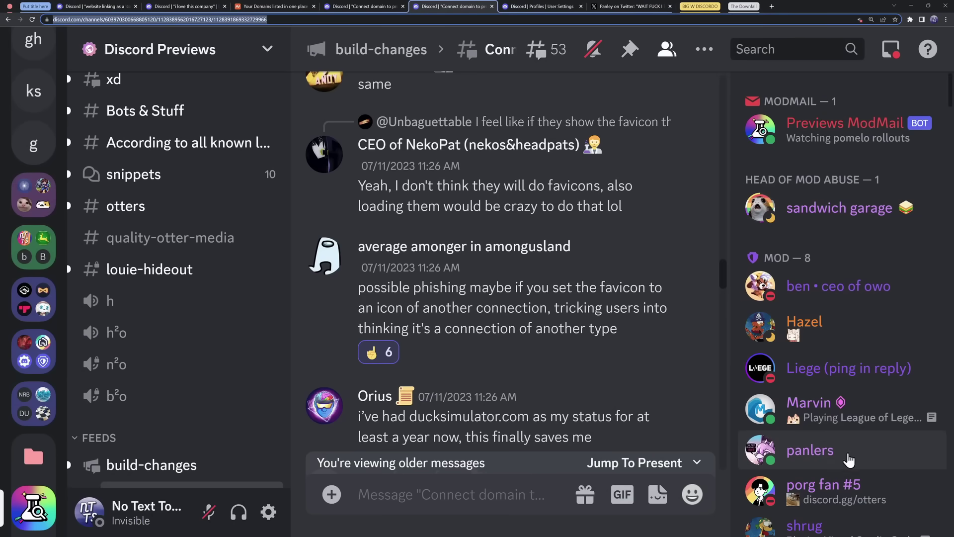
click(847, 461)
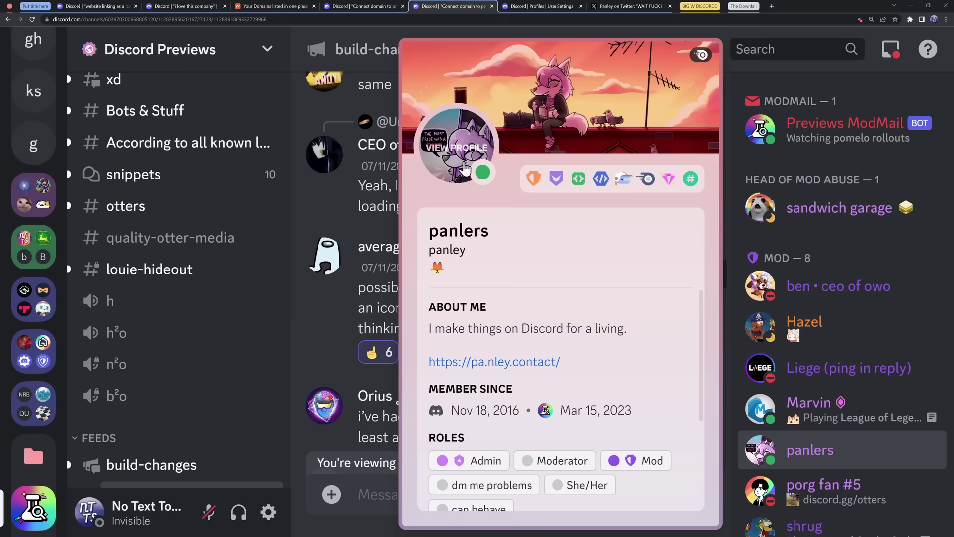
click(465, 169)
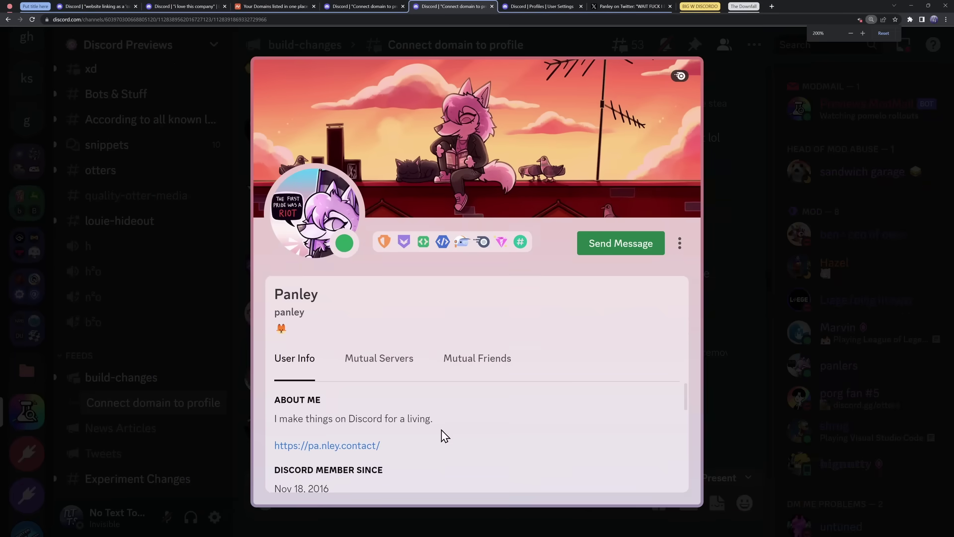
scroll(442, 429, down, 2)
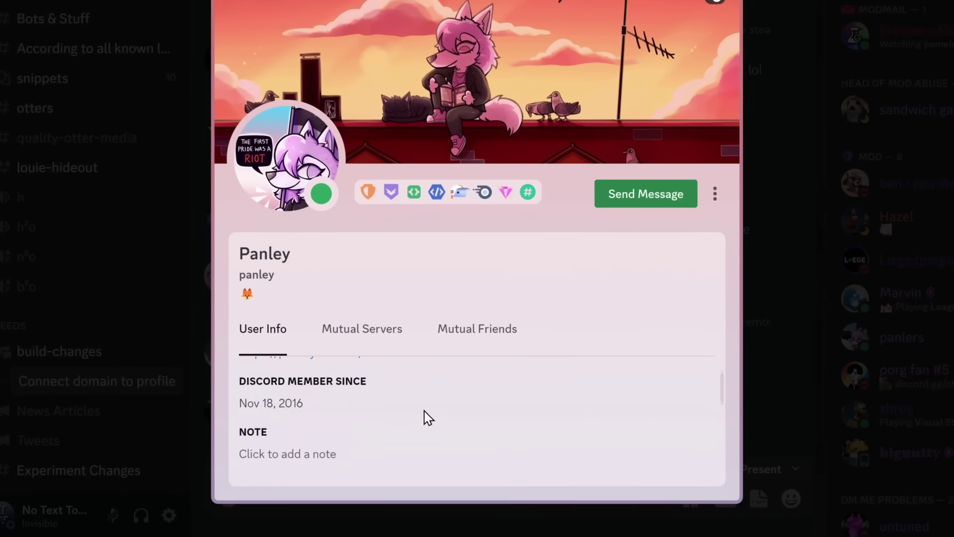
scroll(428, 417, up, 3)
scroll(257, 448, down, 2)
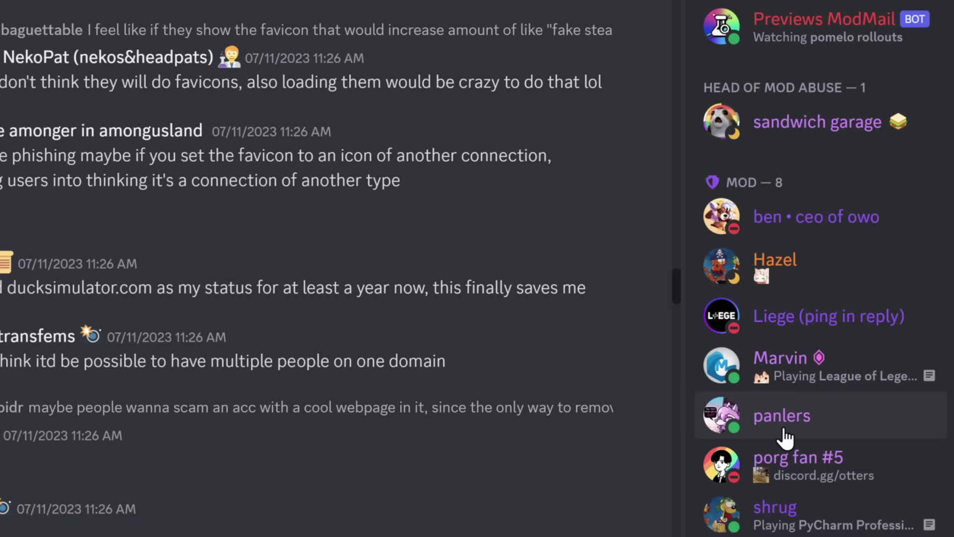
View the member's full profile and verified domain link, then reopen their profile card
click(784, 431)
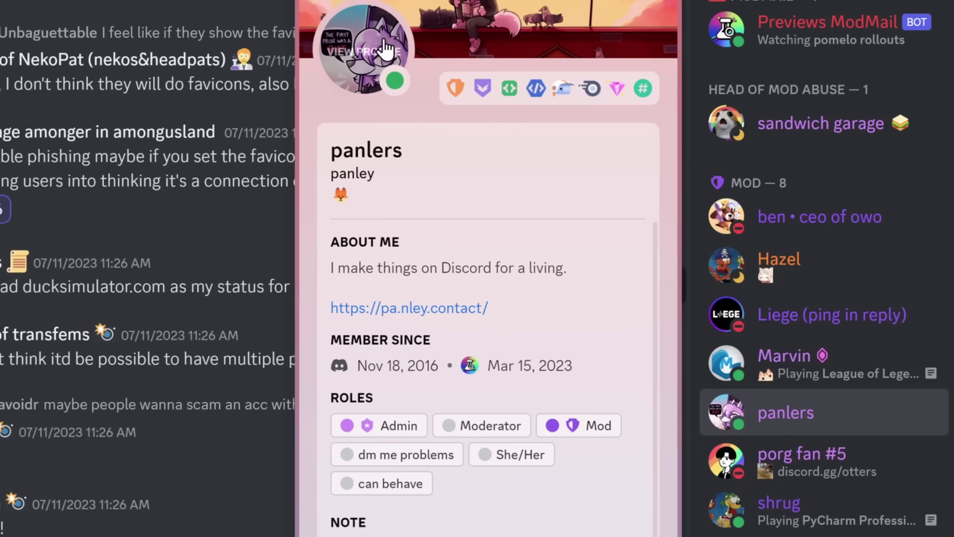
click(352, 32)
scroll(541, 423, down, 3)
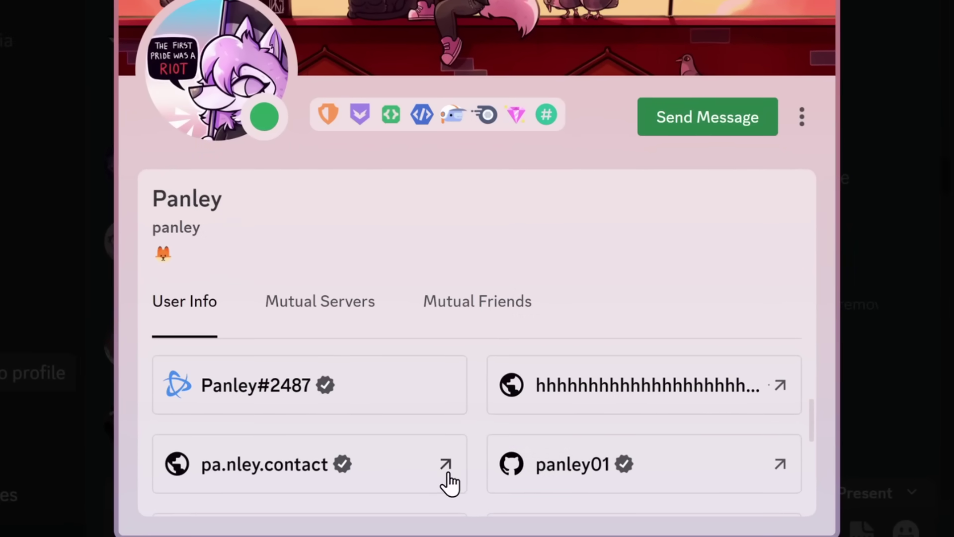
click(449, 476)
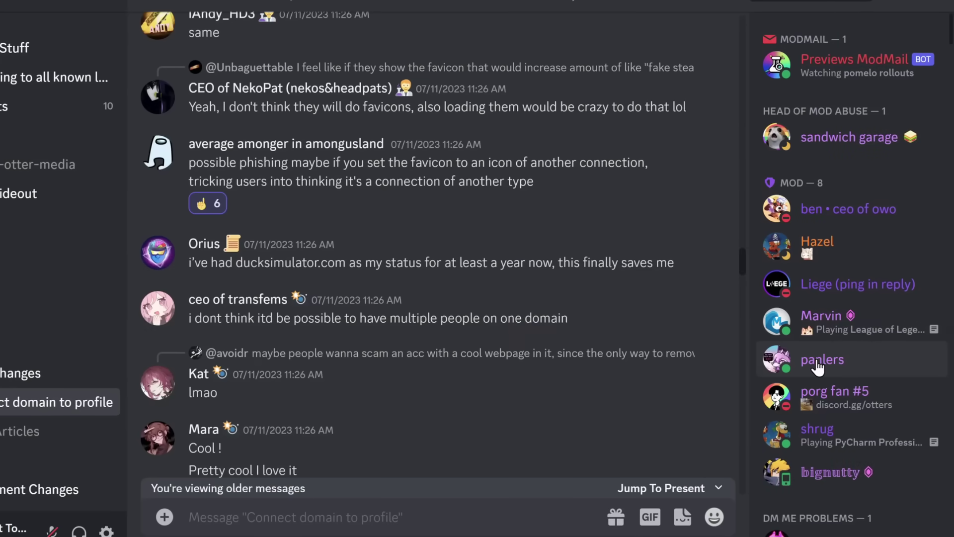
click(816, 363)
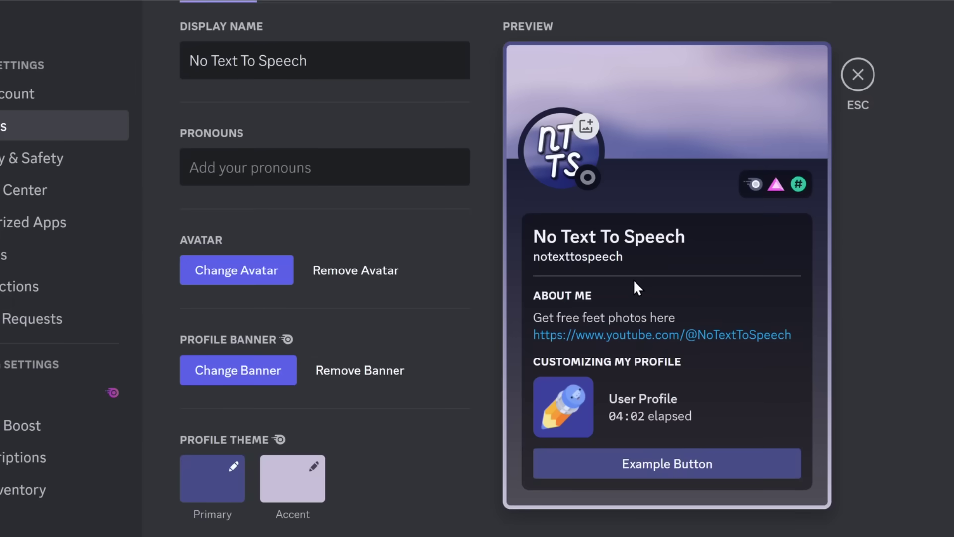
scroll(636, 282, up, 2)
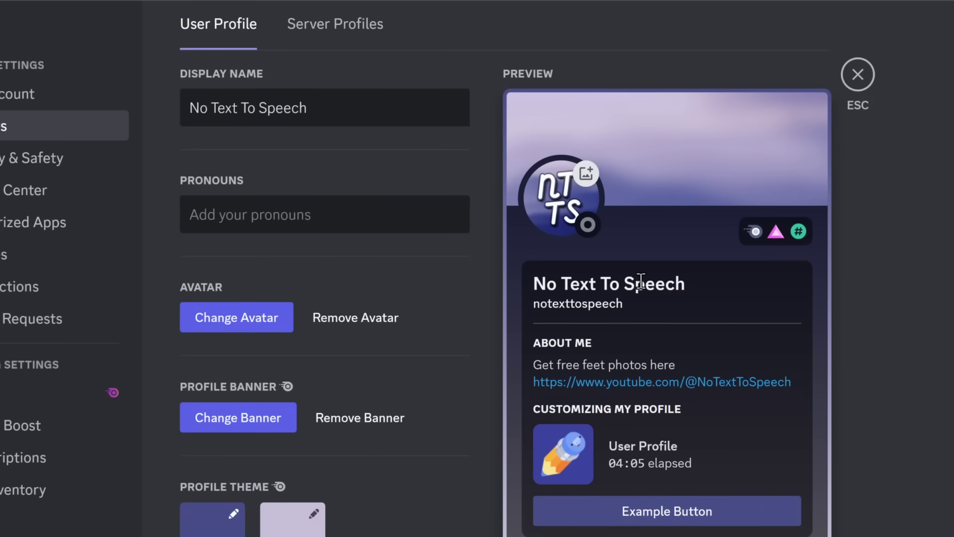
Open the link warning for the member's long 'hhhh…pnly.io' domain connection
drag(643, 283, 654, 284)
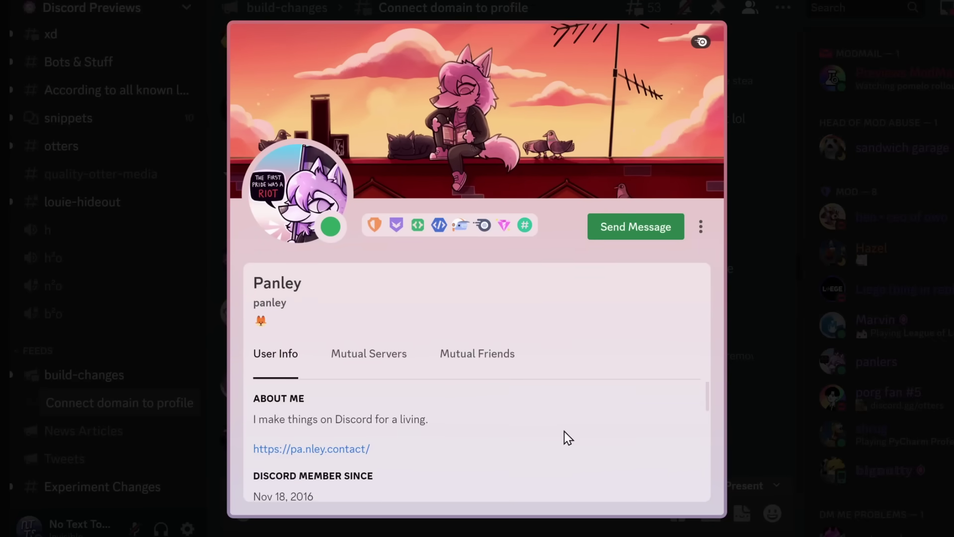
scroll(629, 429, down, 1)
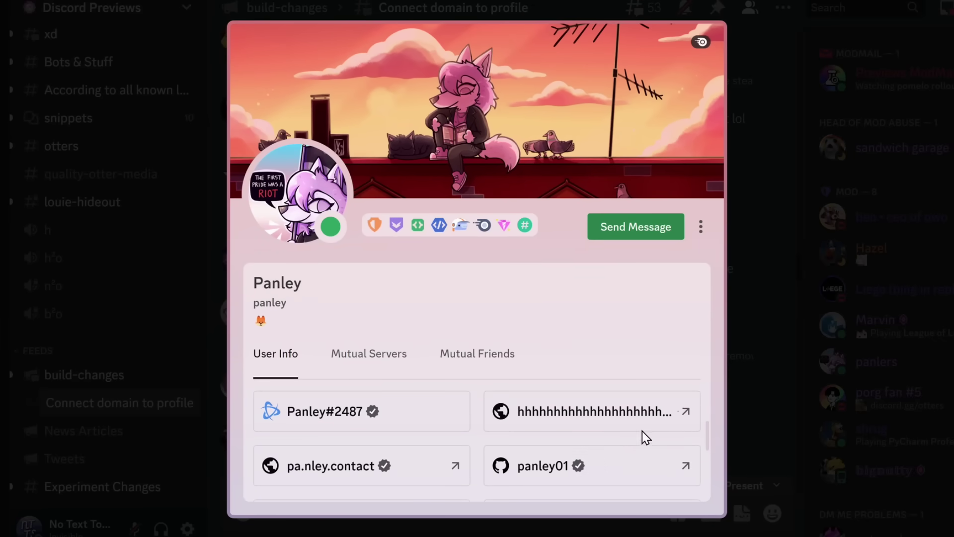
click(682, 420)
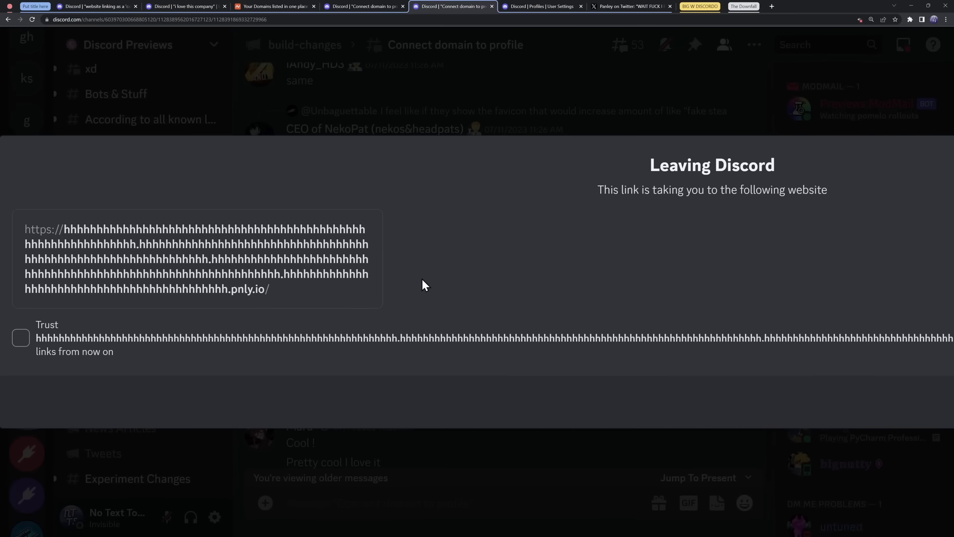
Switch to the tweet with the Connections screenshot and highlight its opening words
click(641, 6)
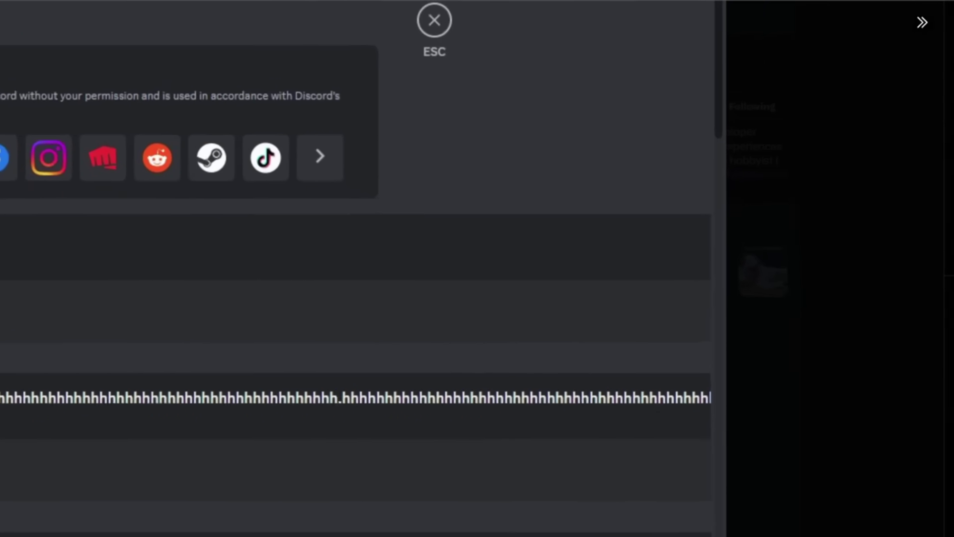
drag(770, 68, 817, 64)
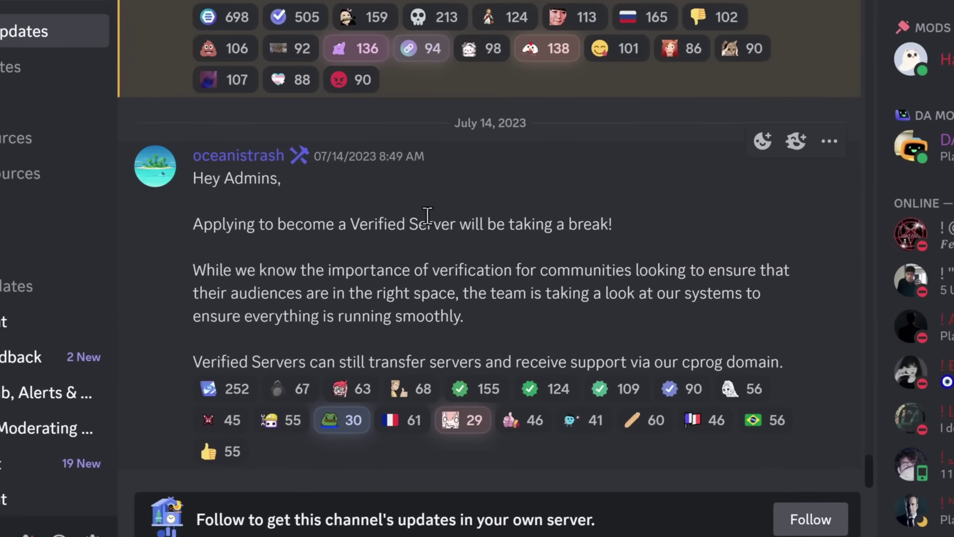
Open the Verified Server program page from the announcement and view the verification e-mail screenshot
drag(326, 194, 620, 192)
click(635, 195)
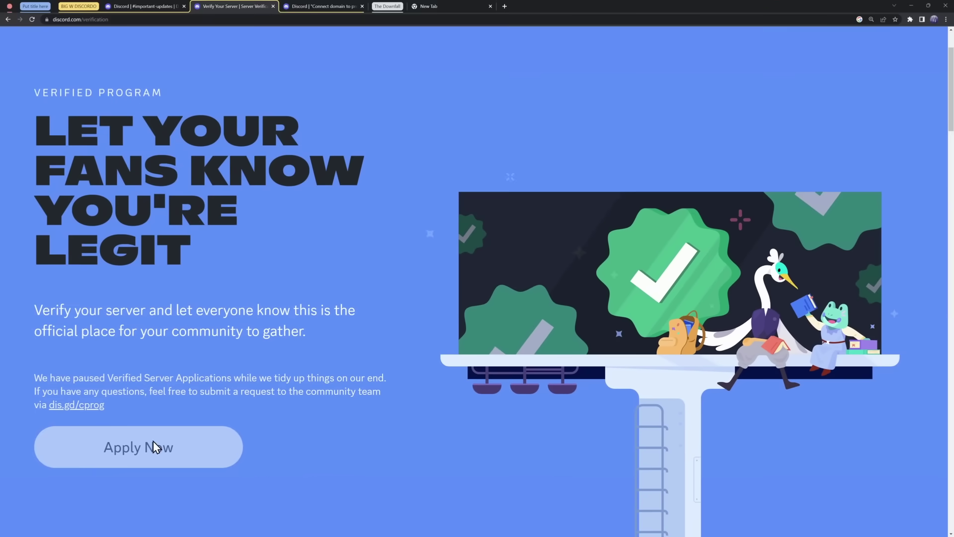
triple_click(92, 269)
click(154, 442)
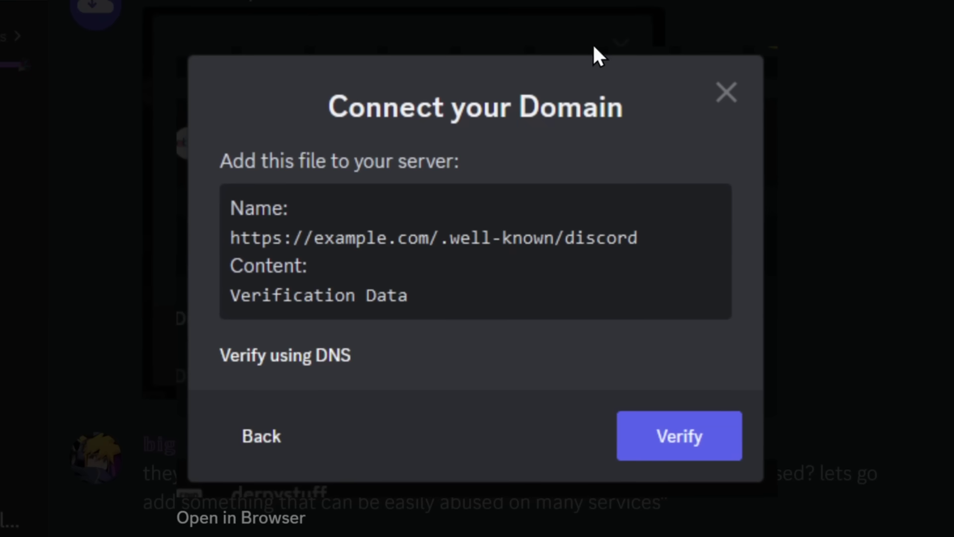
click(806, 212)
scroll(492, 393, down, 3)
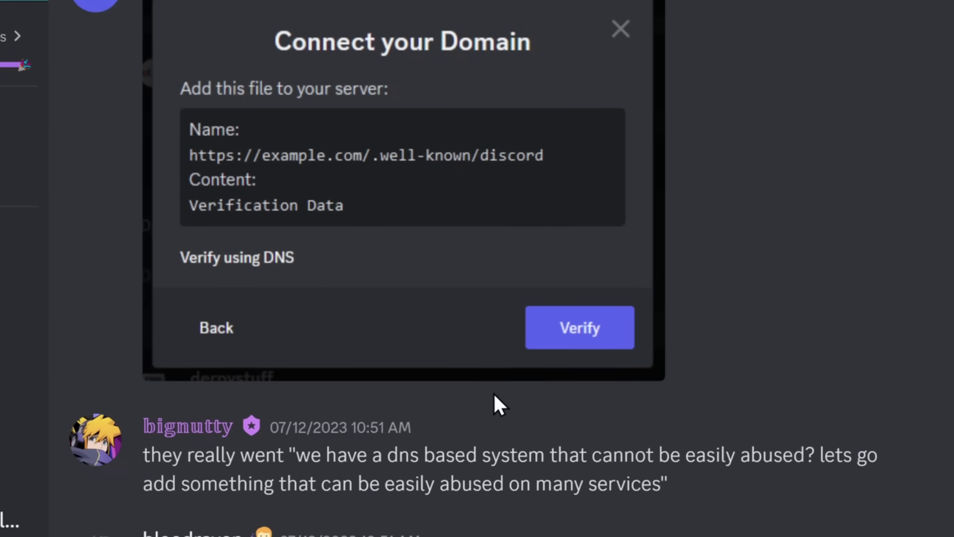
scroll(492, 400, down, 3)
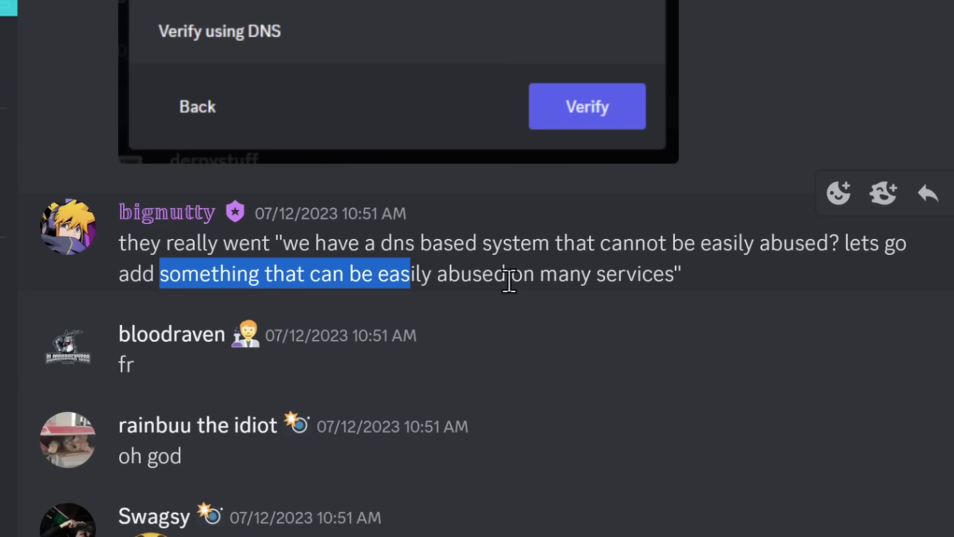
click(643, 308)
scroll(643, 308, up, 4)
click(543, 273)
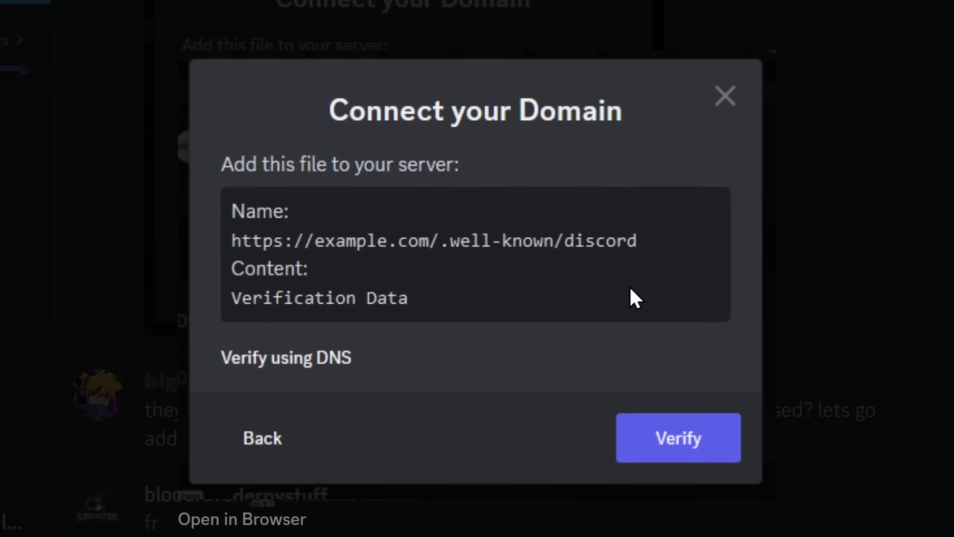